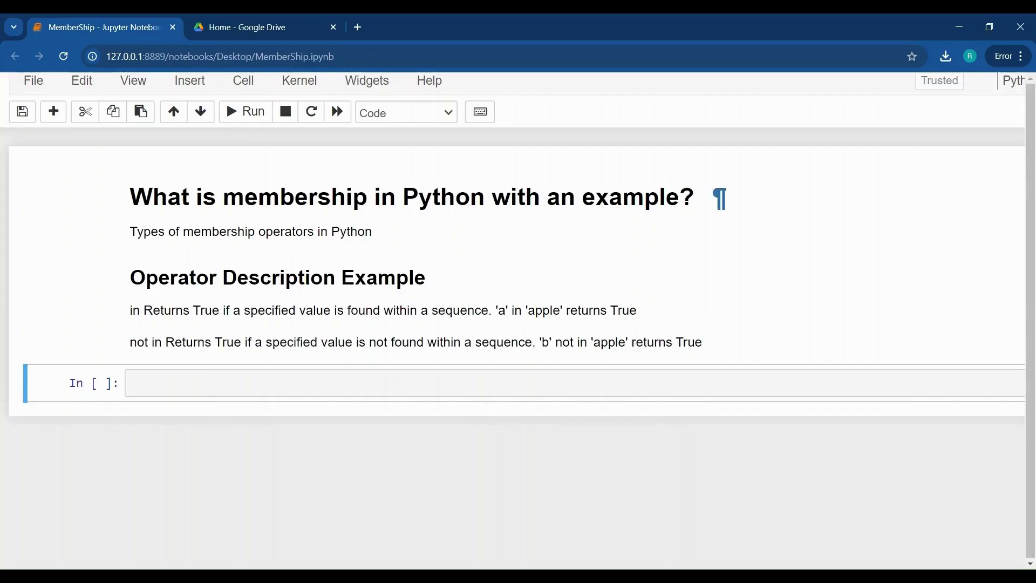
- Highlight the membership operator explanations, then start the list x in the empty code cell
drag(222, 197, 367, 197)
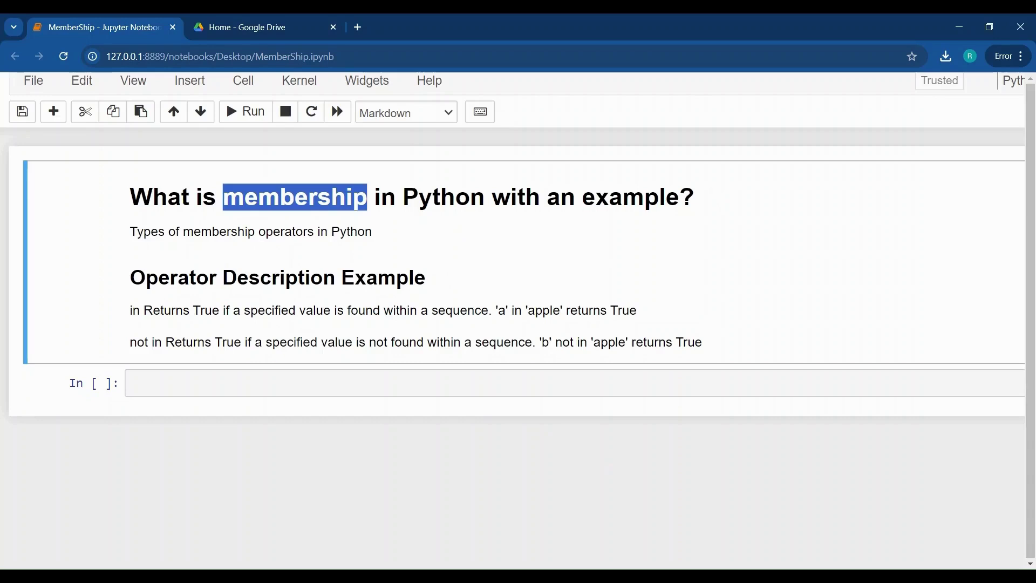
drag(130, 232, 373, 232)
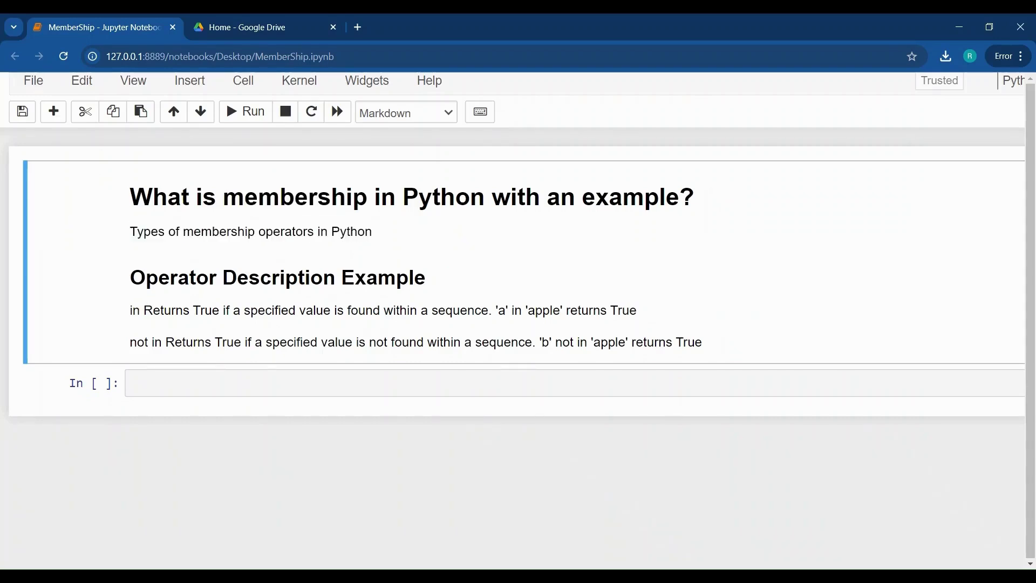
drag(130, 310, 140, 310)
click(162, 384)
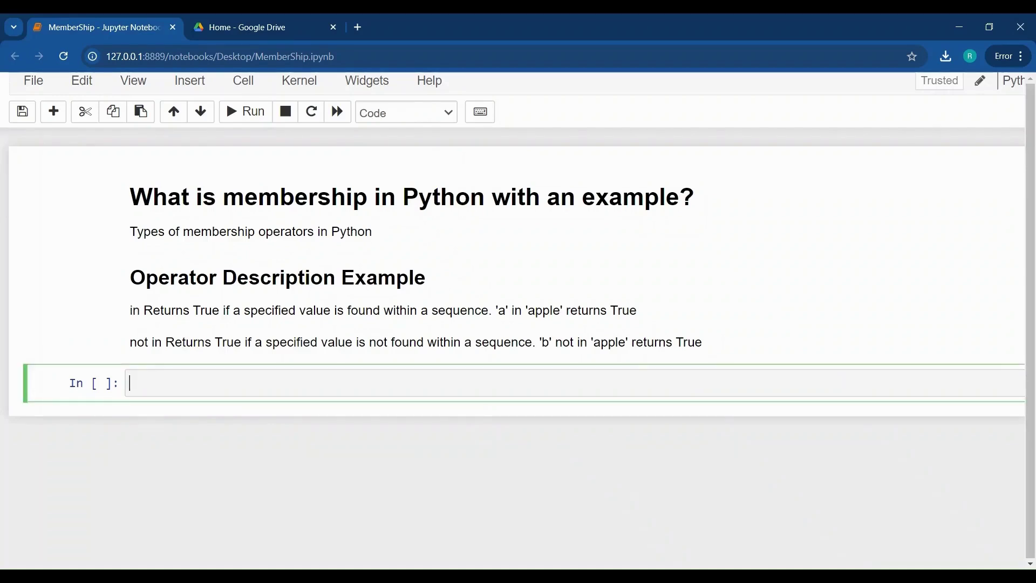
text(x)
text( = )
text([])
text('my')
text(,')
text(name)
text(')
text(,)
text('is)
text(')
text(,')
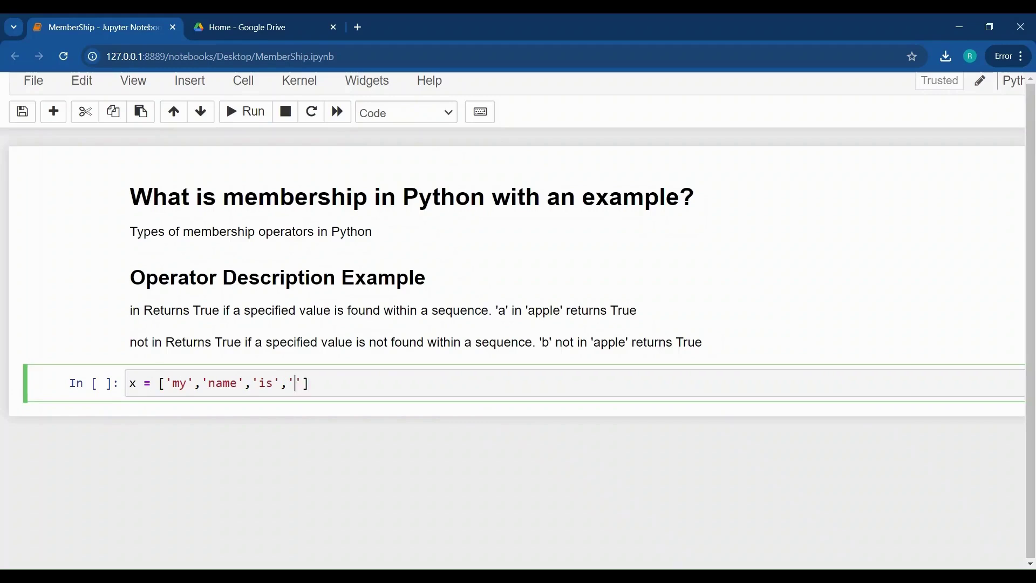
text(ranko)
text(')
- Complete the cell with print('r' in x) and run it, printing False
key(Return)
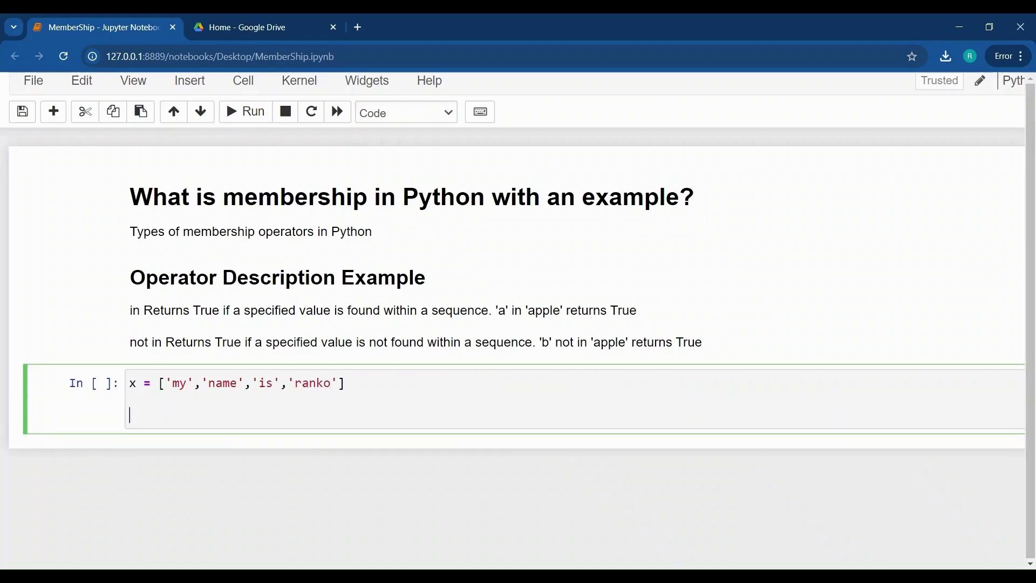
text(p)
text(rint()
text(')
text(r' )
text(in x)
key(Right)
key(shift+Return)
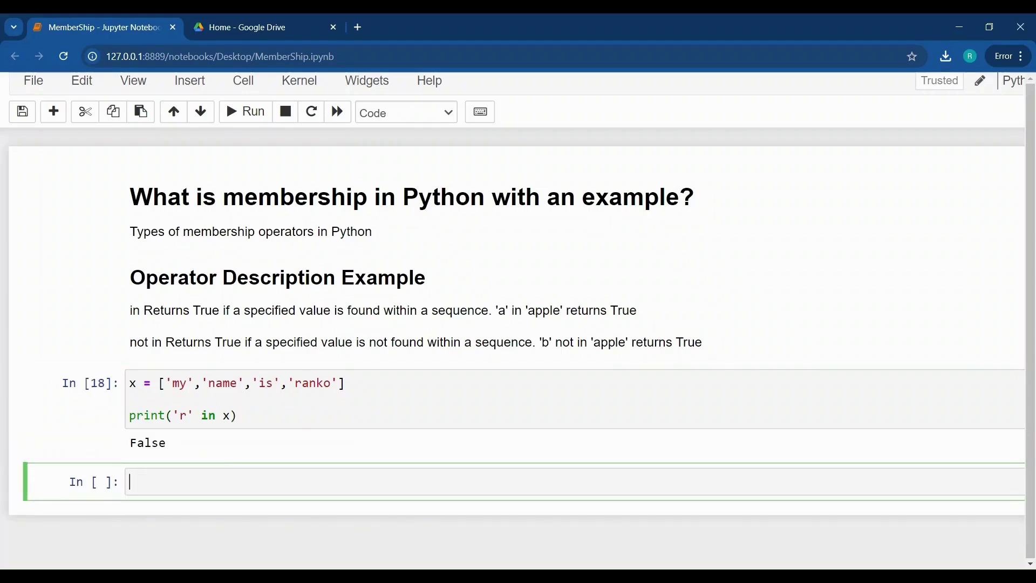
- Change the tested string in the print line from 'r' to 'ranko'
click(185, 416)
double_click(183, 416)
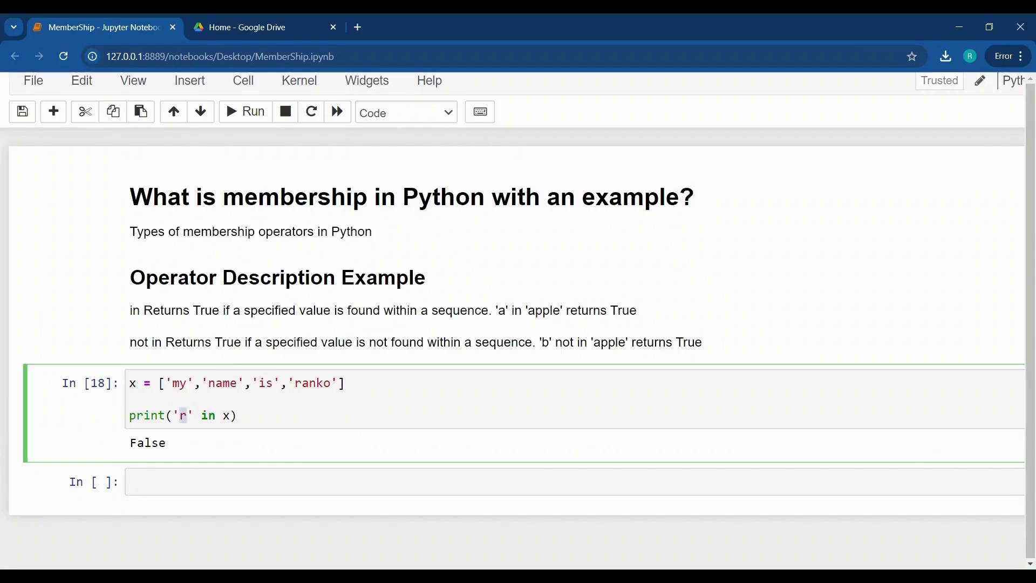
key(Right)
text(an)
text(ko)
- Rerun the cell, highlight the True output, and return to the code cell
key(shift+Return)
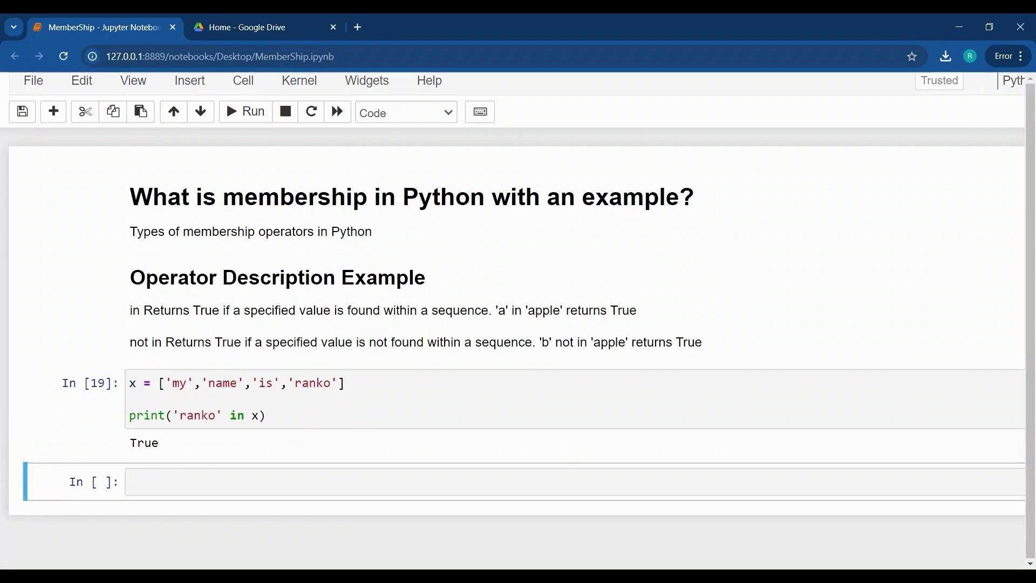
drag(160, 444, 129, 444)
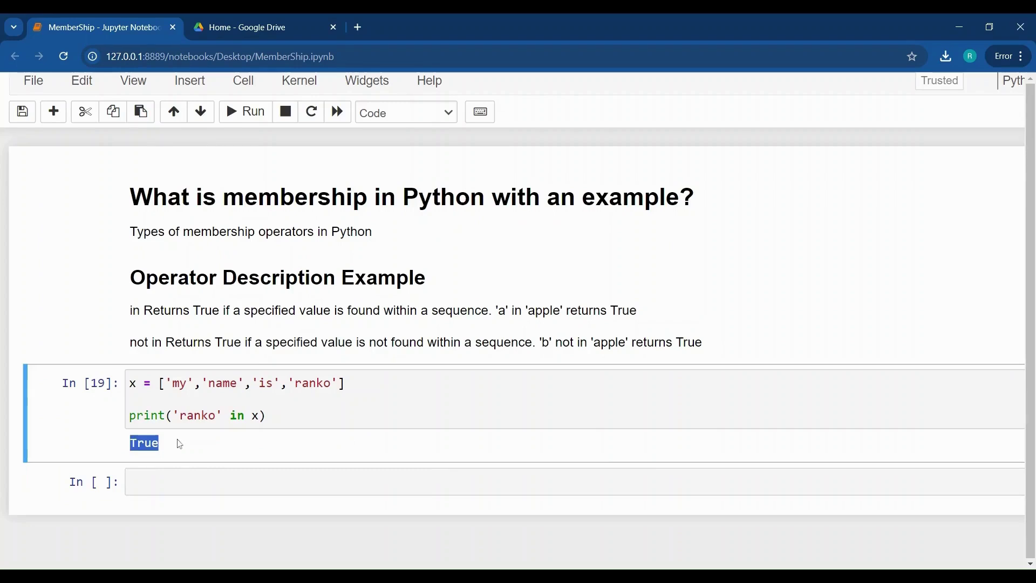
click(229, 415)
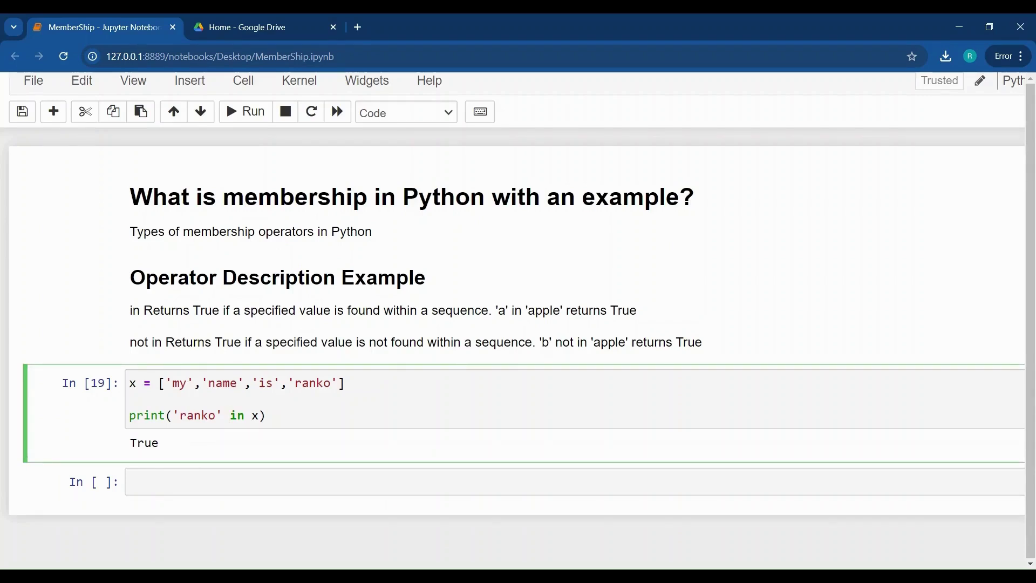
- Highlight the not in operator description and delete 'ranko' from the print line
key(Escape)
drag(129, 342, 163, 342)
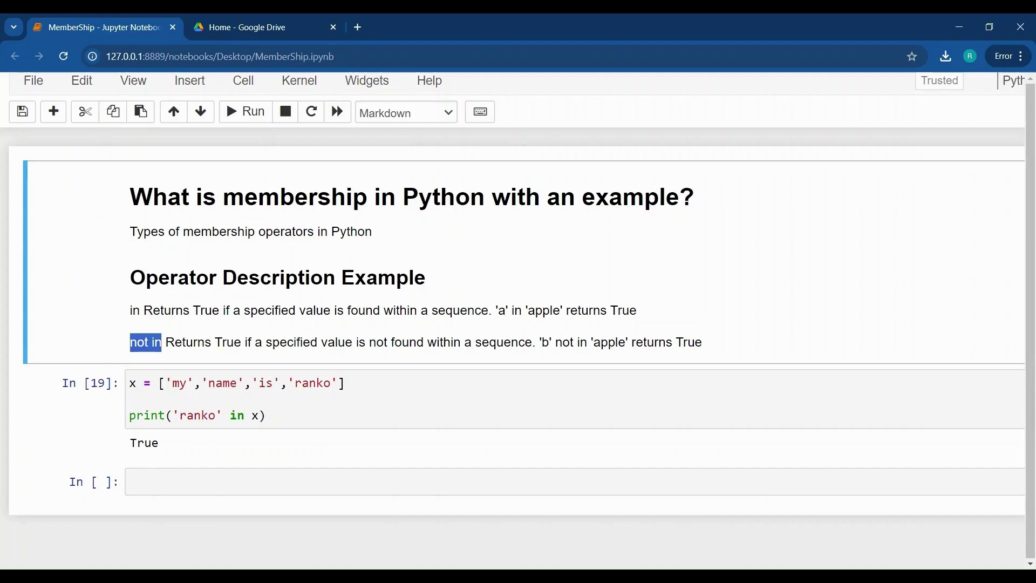
drag(217, 416, 179, 416)
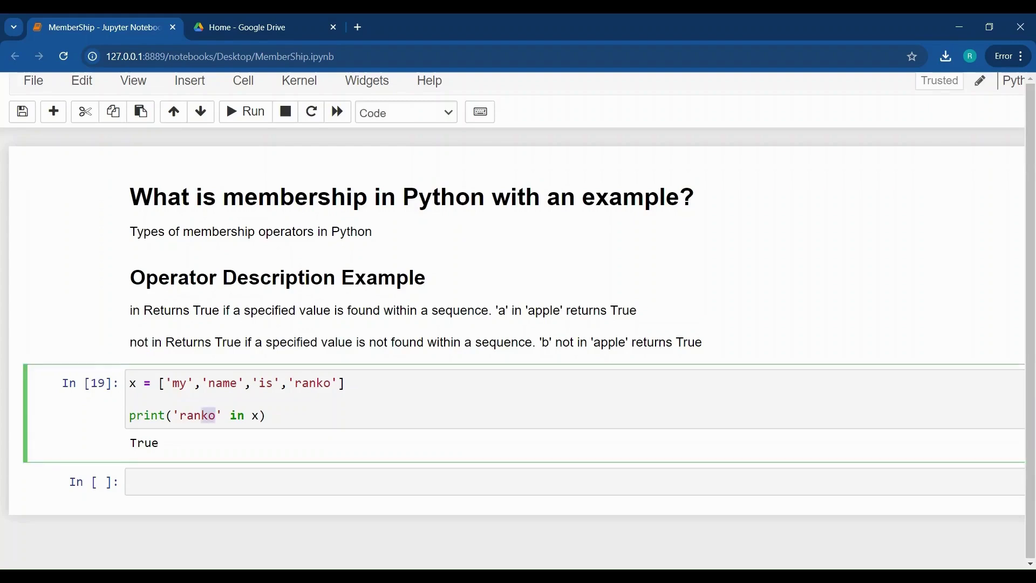
key(BackSpace)
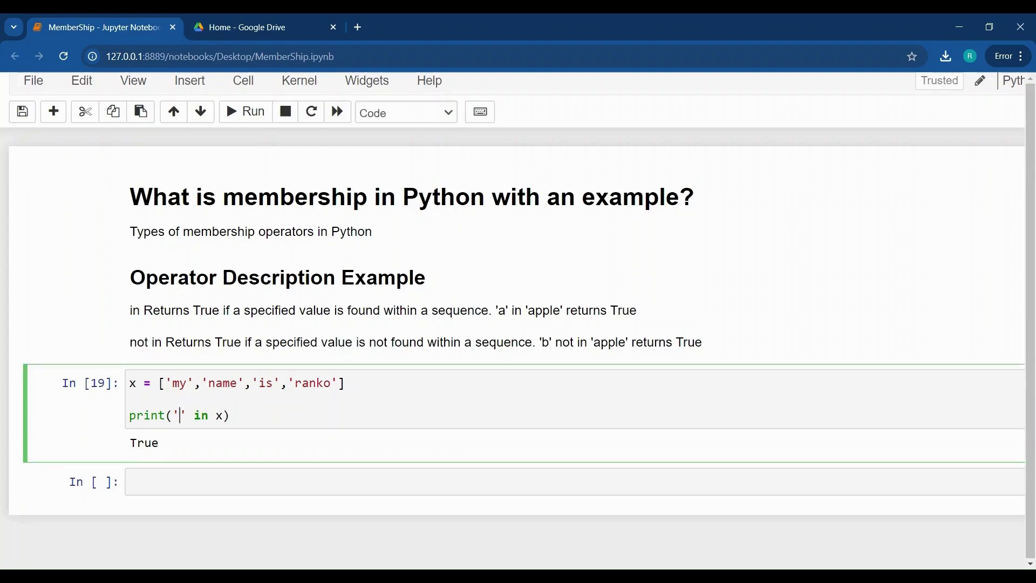
text(alex)
- Make the test print('alex' not in x) and run it, printing True
key(Right)
key(Right)
key(Right)
key(Left)
text(not)
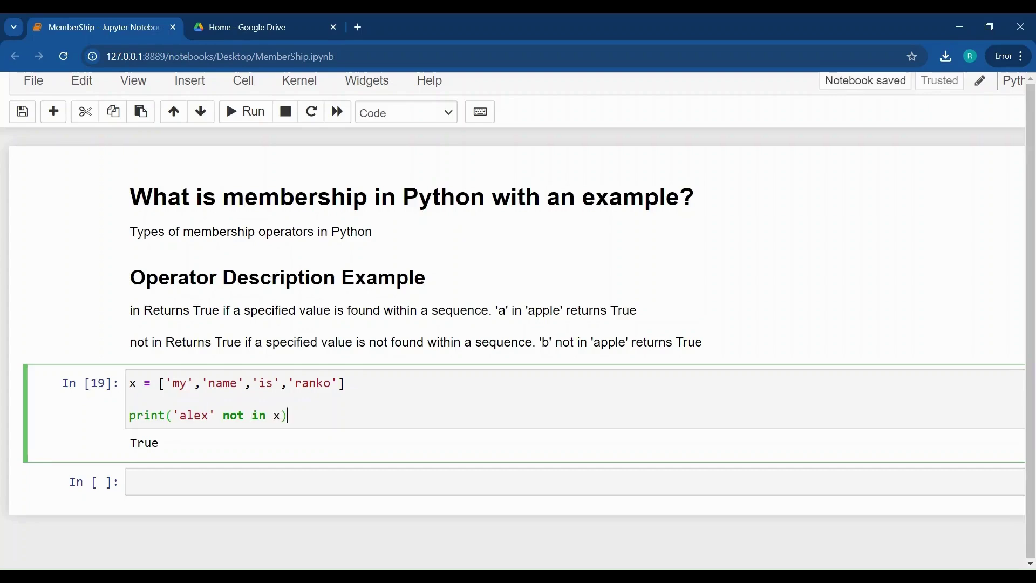
key(shift+Return)
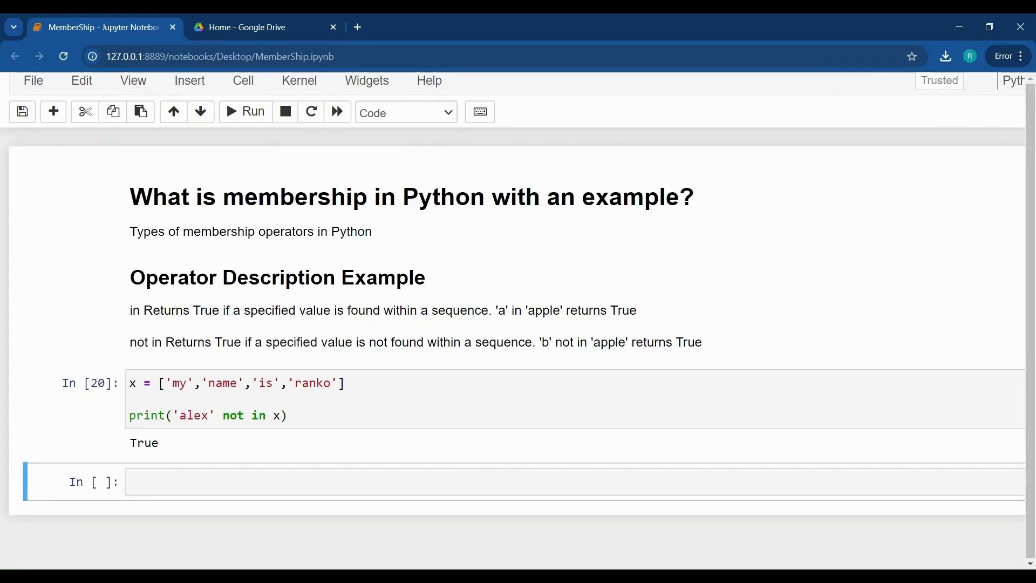
drag(166, 416, 281, 416)
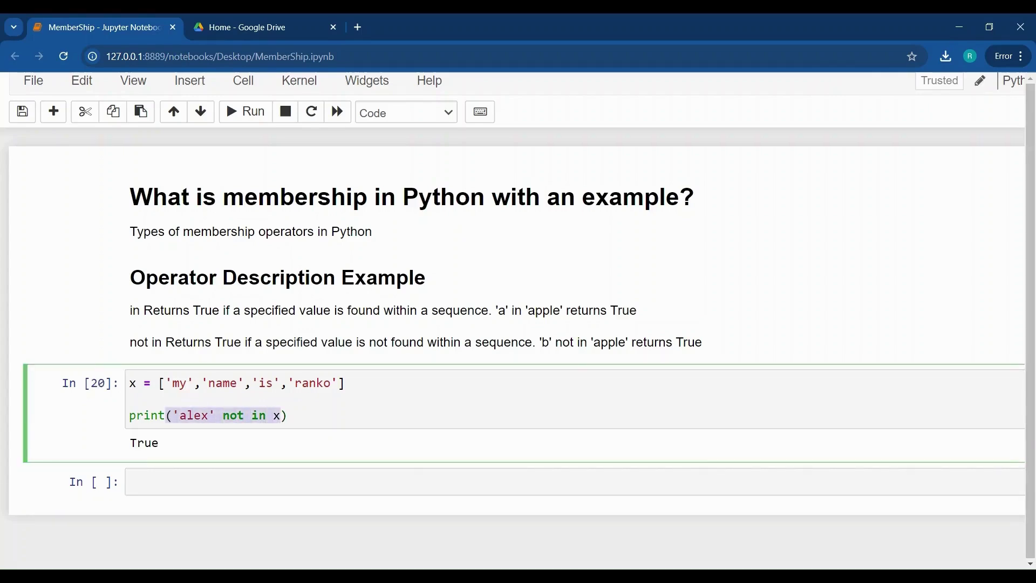
click(171, 441)
drag(217, 196, 374, 197)
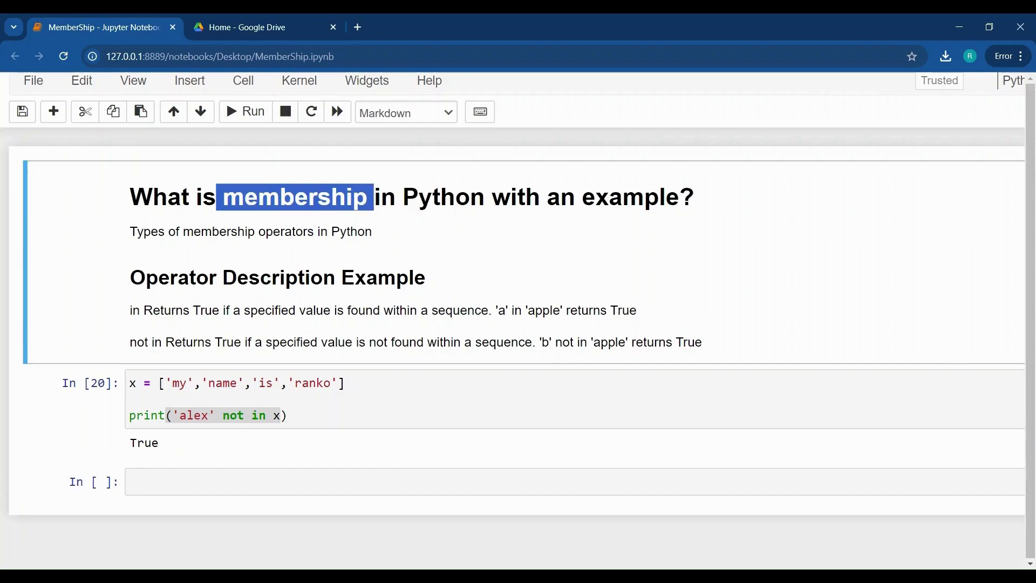